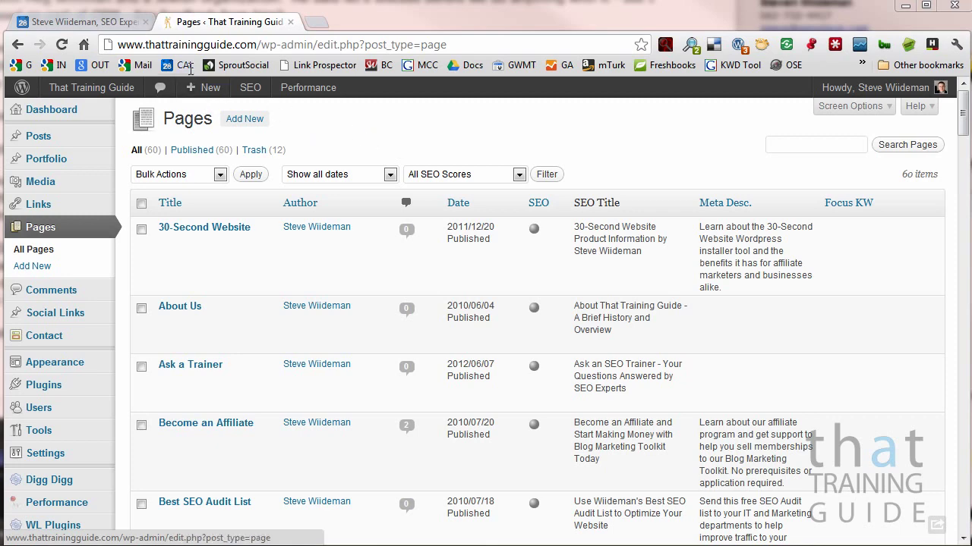
{"action": "left_click", "coordinate": [257, 120]}
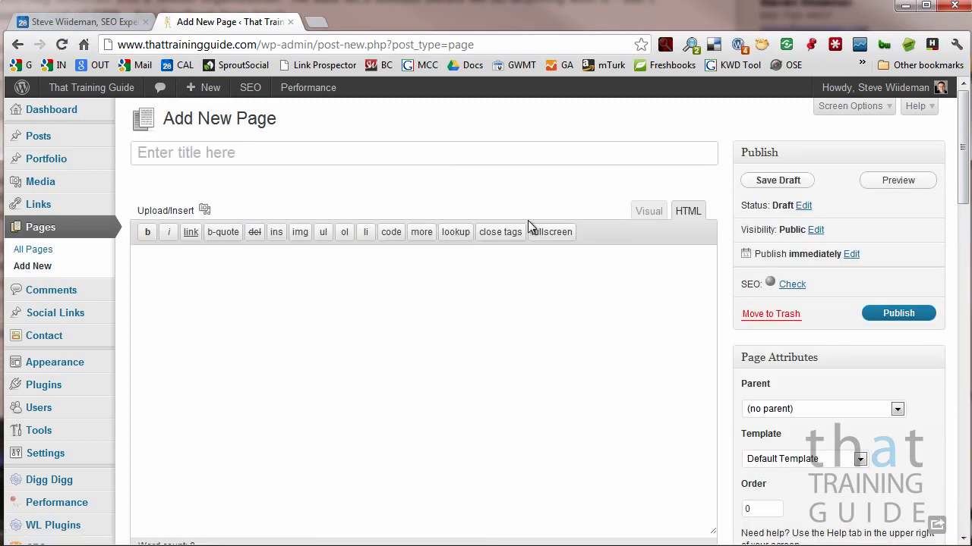
{"action": "type", "text": "My Cool Test Page"}
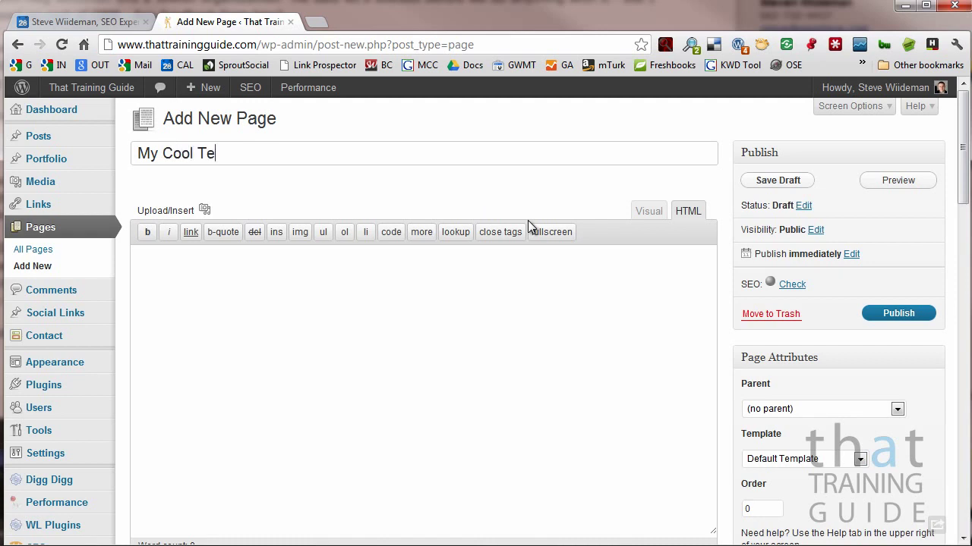
{"action": "left_click", "coordinate": [566, 311]}
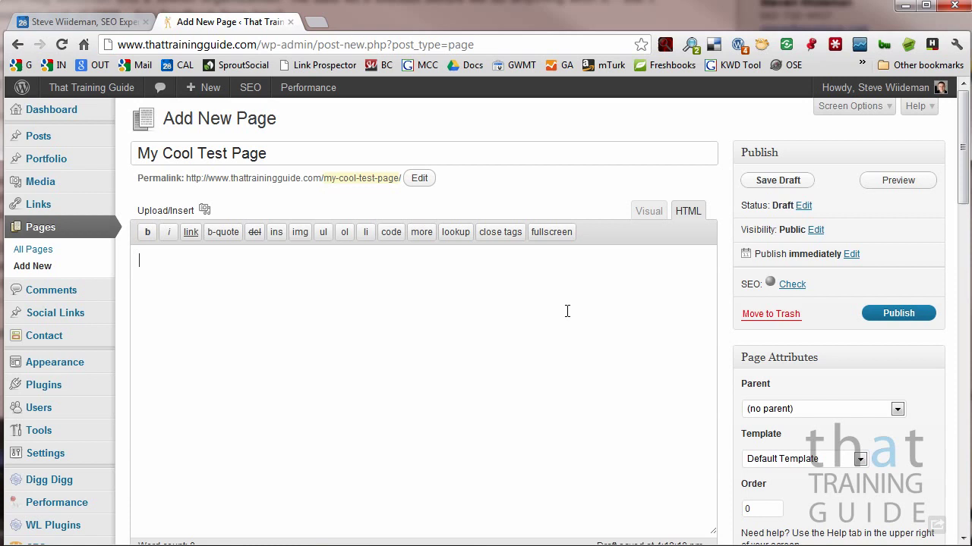
{"action": "type", "text": "Nothing to see here, t"}
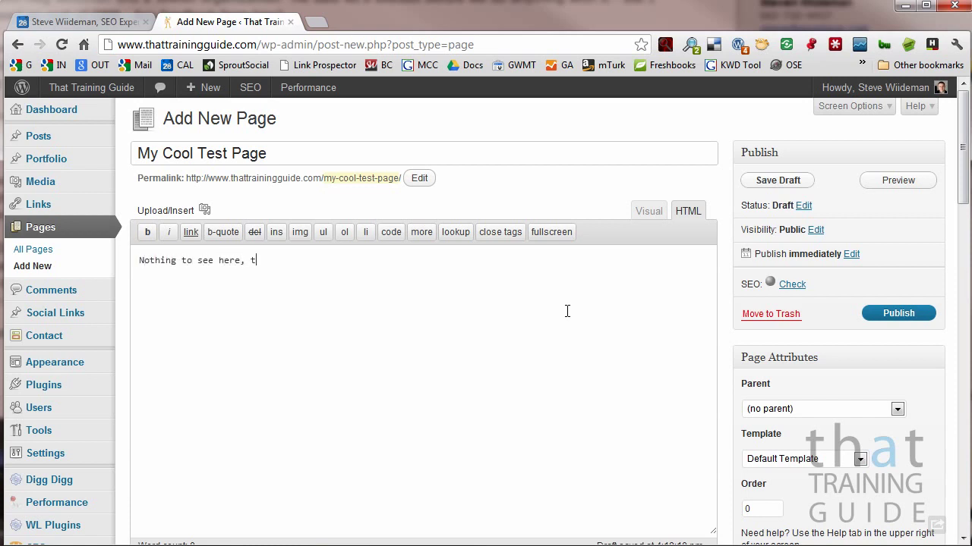
{"action": "type", "text": "yr YouTube: http://www.youtube.com/"}
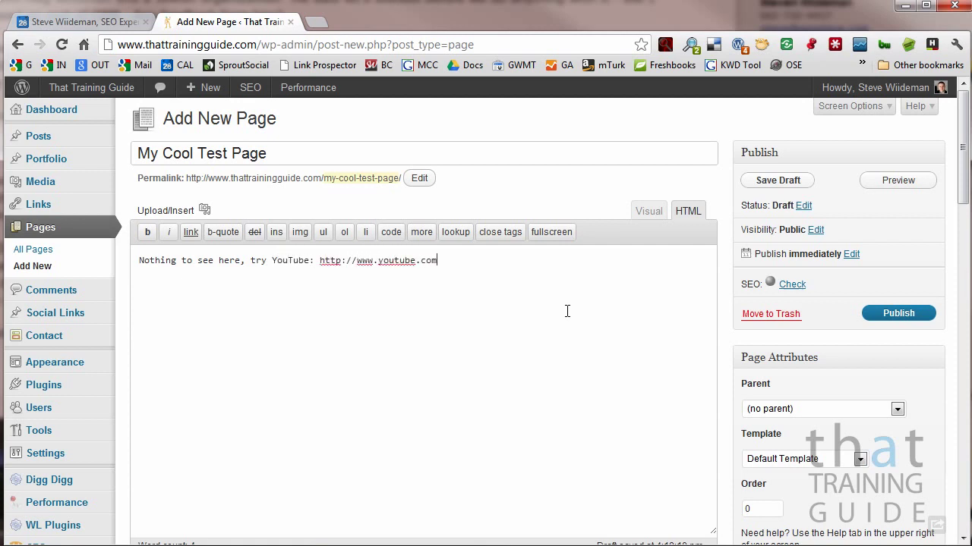
{"action": "left_click", "coordinate": [885, 313]}
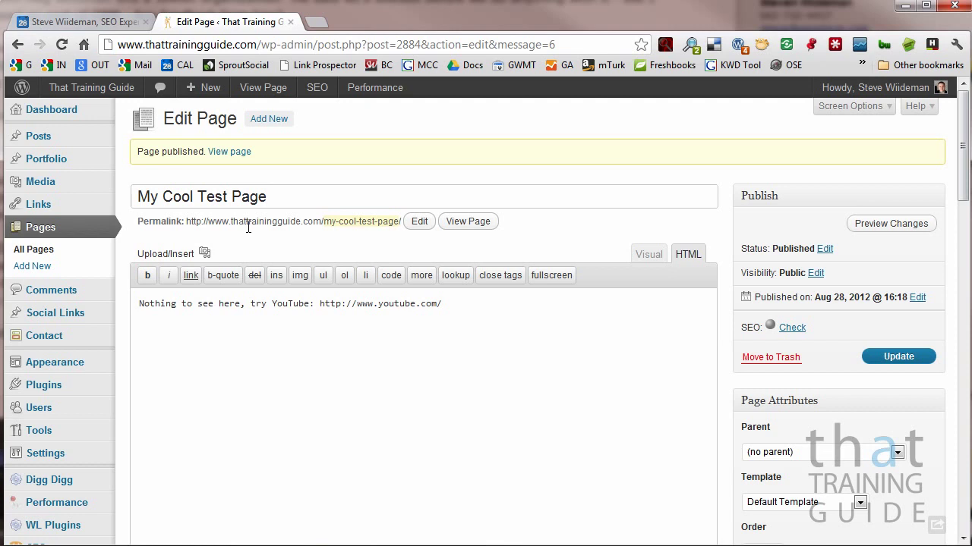
{"action": "left_click", "coordinate": [42, 266]}
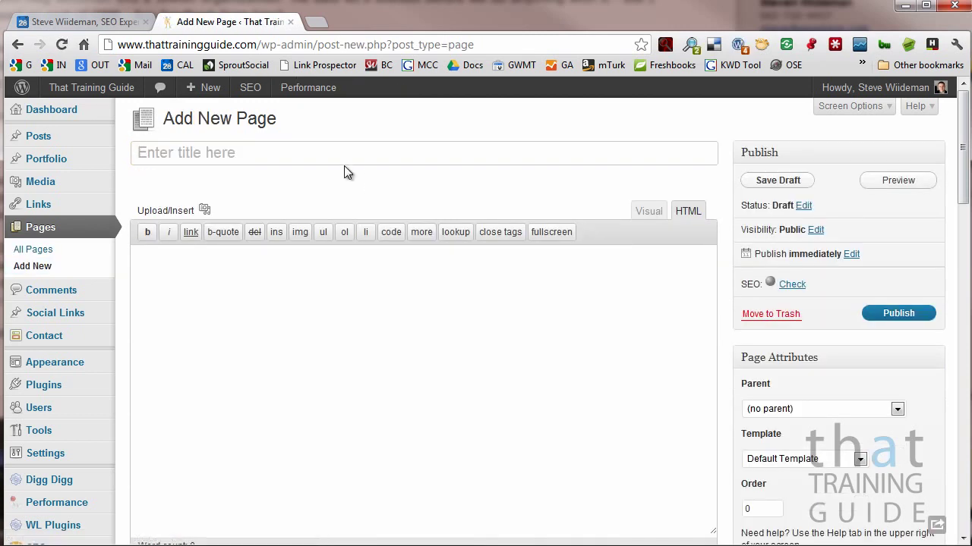
{"action": "type", "text": "My Cool T"}
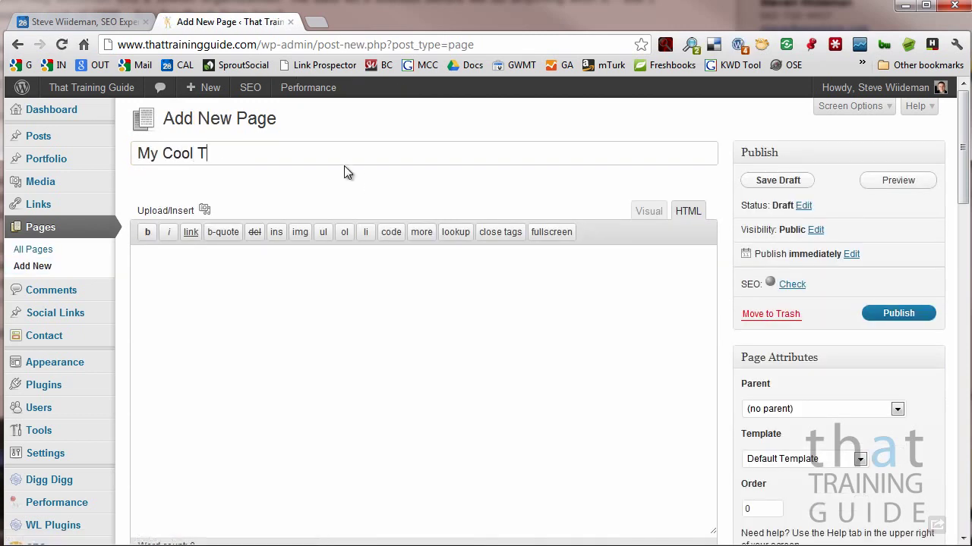
{"action": "type", "text": "est Page"}
{"action": "left_click", "coordinate": [391, 279]}
{"action": "type", "text": "Check out "}
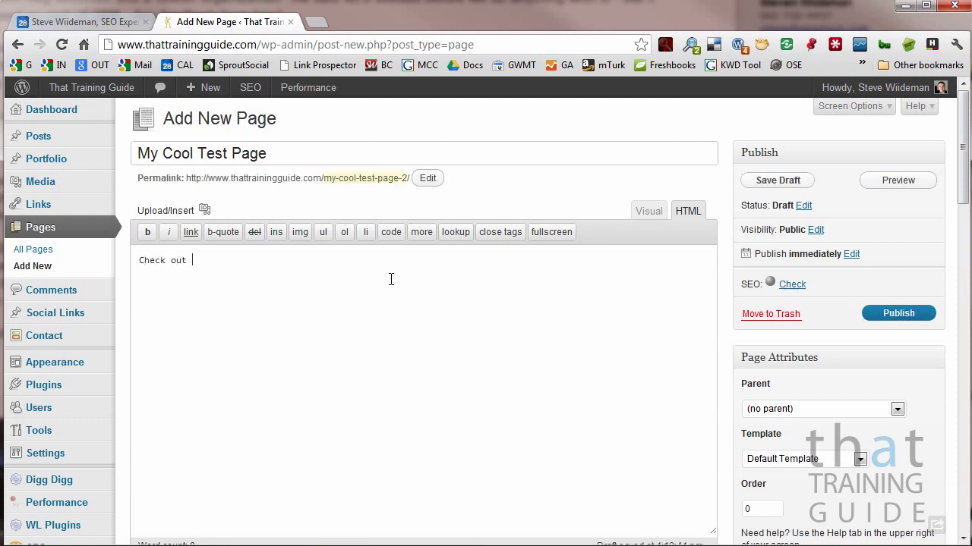
{"action": "type", "text": "Vimeo: http://www.vimeo.com/"}
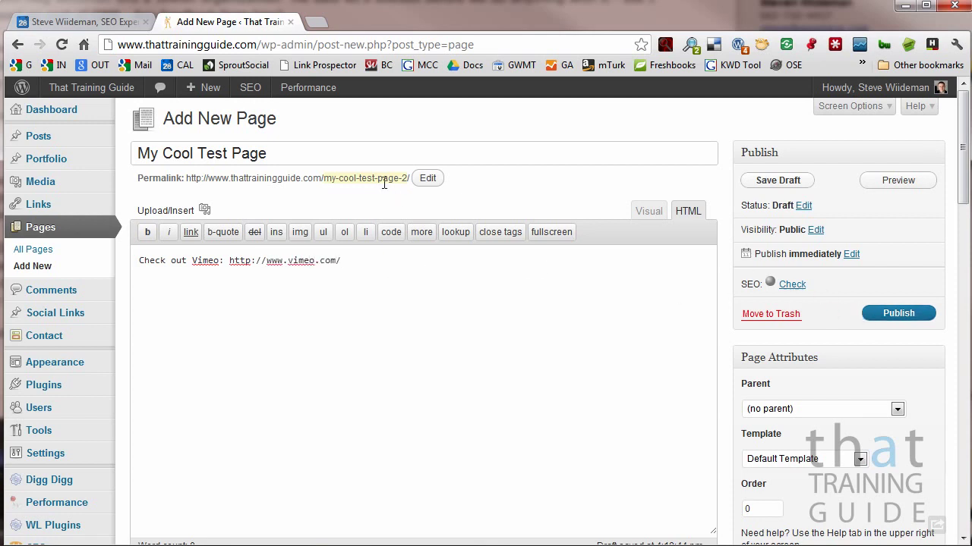
{"action": "left_click", "coordinate": [900, 313]}
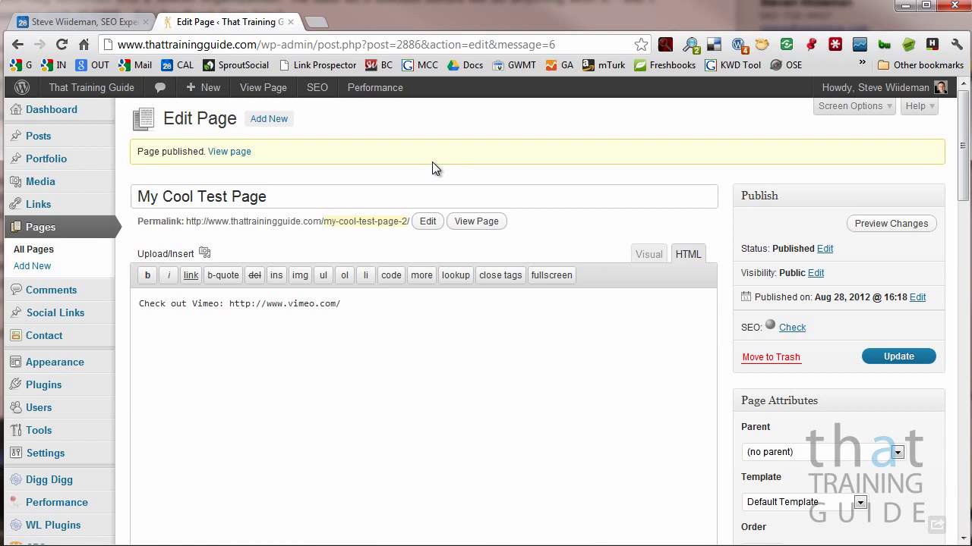
In All Pages, find 'my coo', trash the first My Cool Test Page, and recheck with 'my cool'.
{"action": "left_click", "coordinate": [56, 252]}
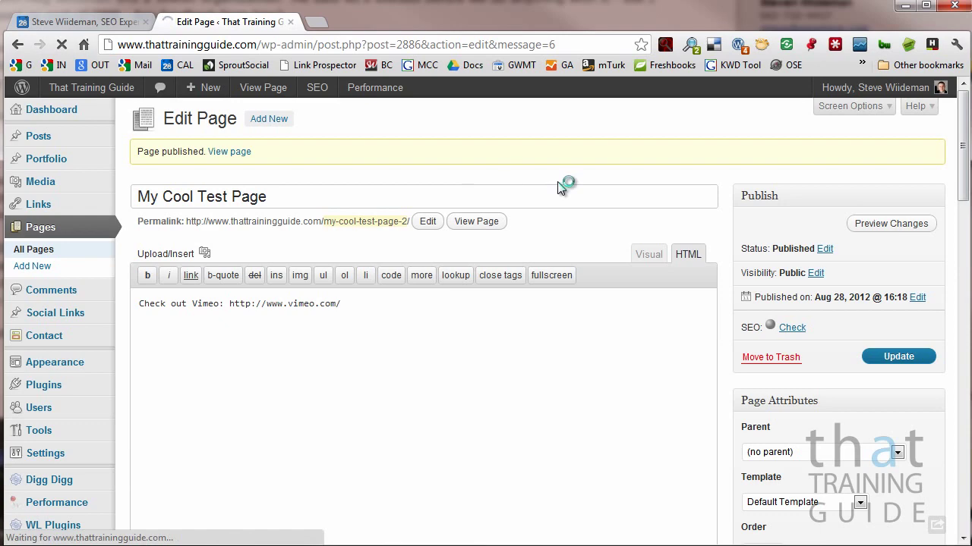
{"action": "key", "text": "ctrl+f"}
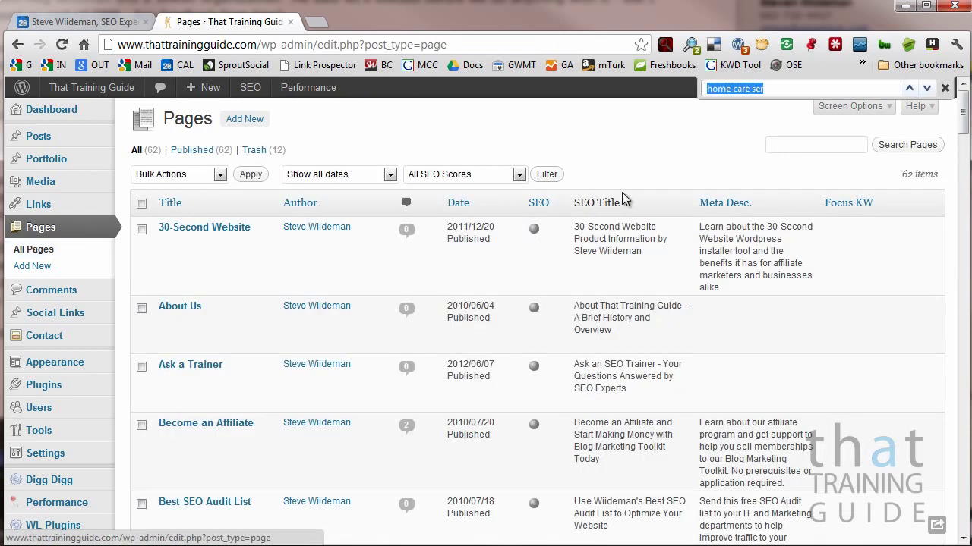
{"action": "type", "text": "my coo"}
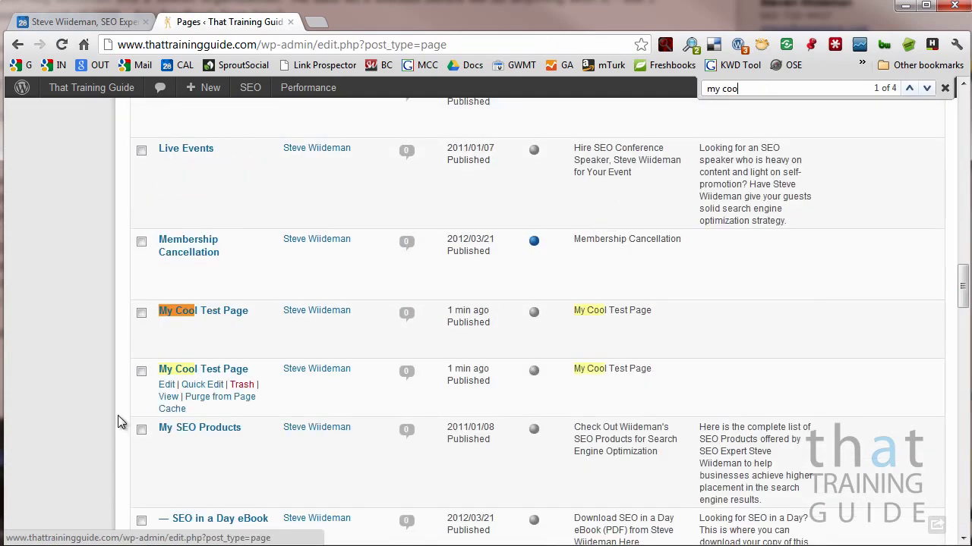
{"action": "mouse_move", "coordinate": [217, 334]}
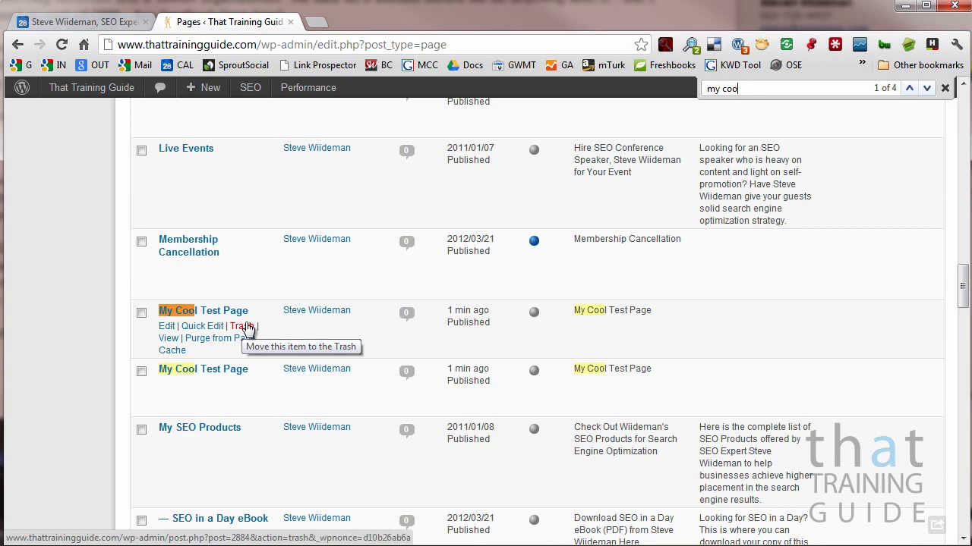
{"action": "left_click", "coordinate": [241, 327]}
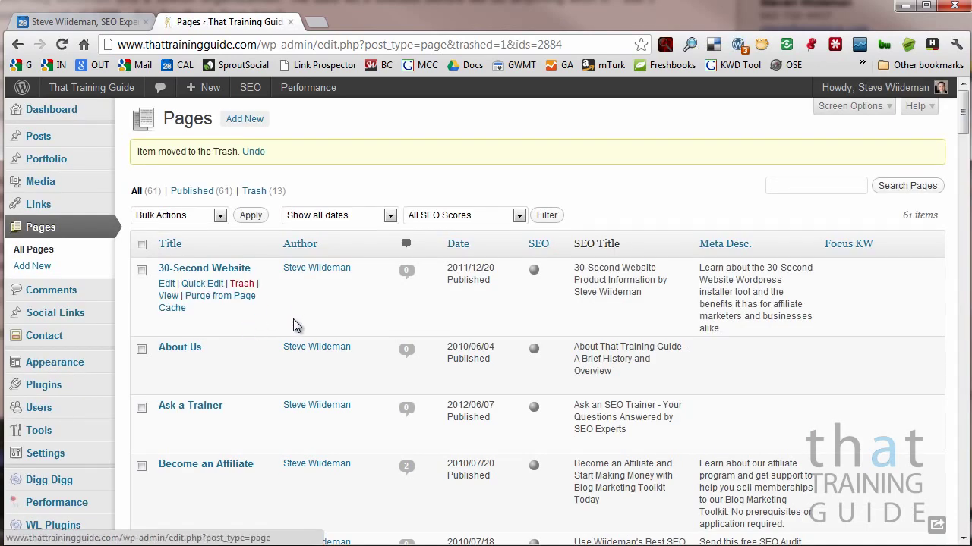
{"action": "key", "text": "ctrl+f"}
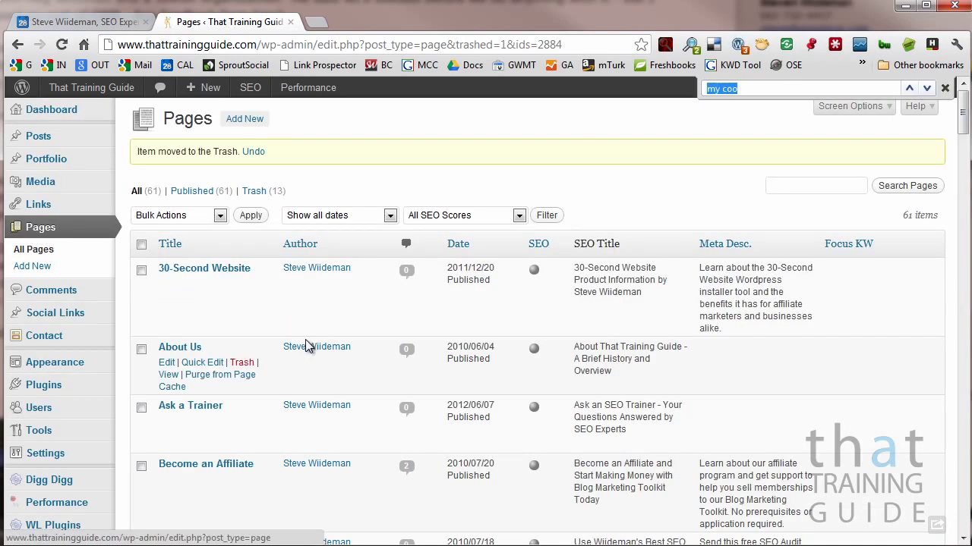
{"action": "type", "text": "my cool"}
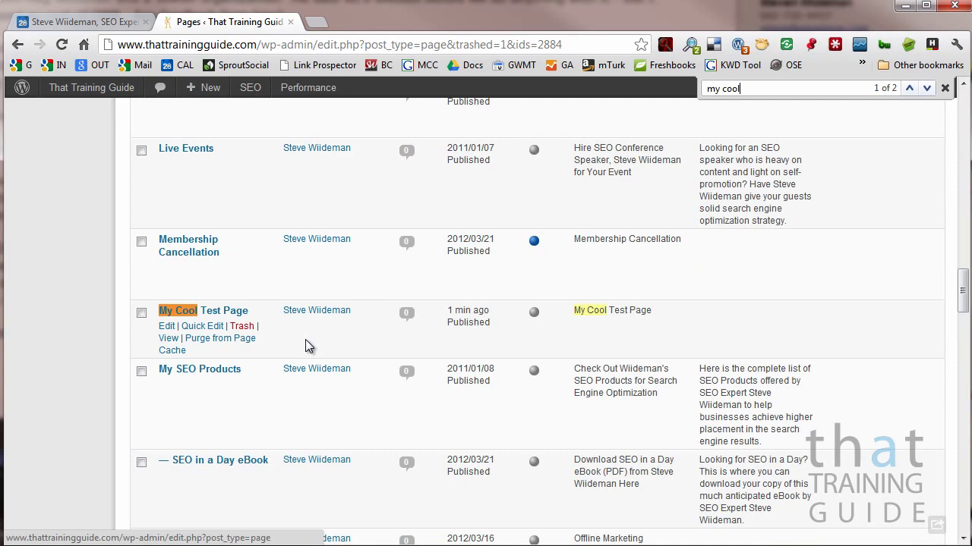
{"action": "left_click", "coordinate": [168, 327]}
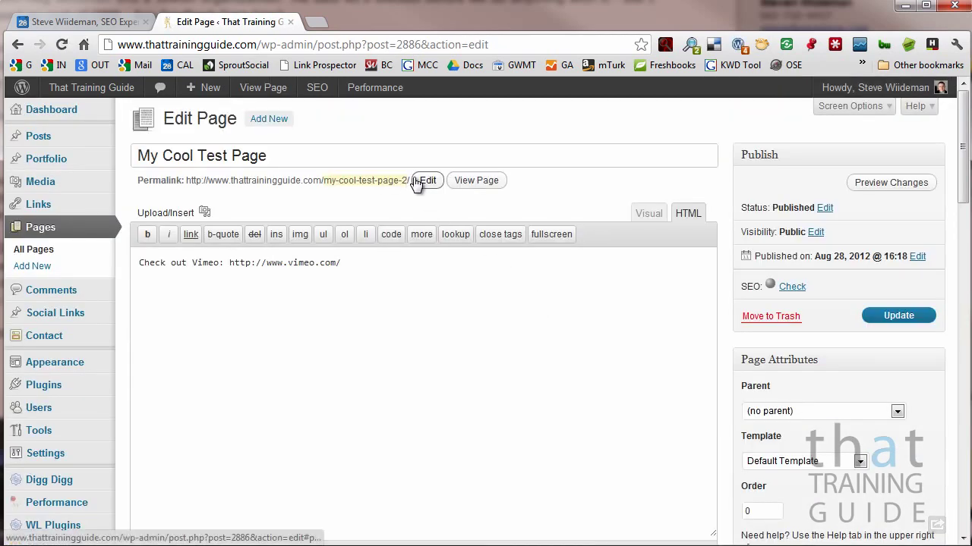
{"action": "left_click", "coordinate": [417, 185]}
{"action": "left_click", "coordinate": [419, 185]}
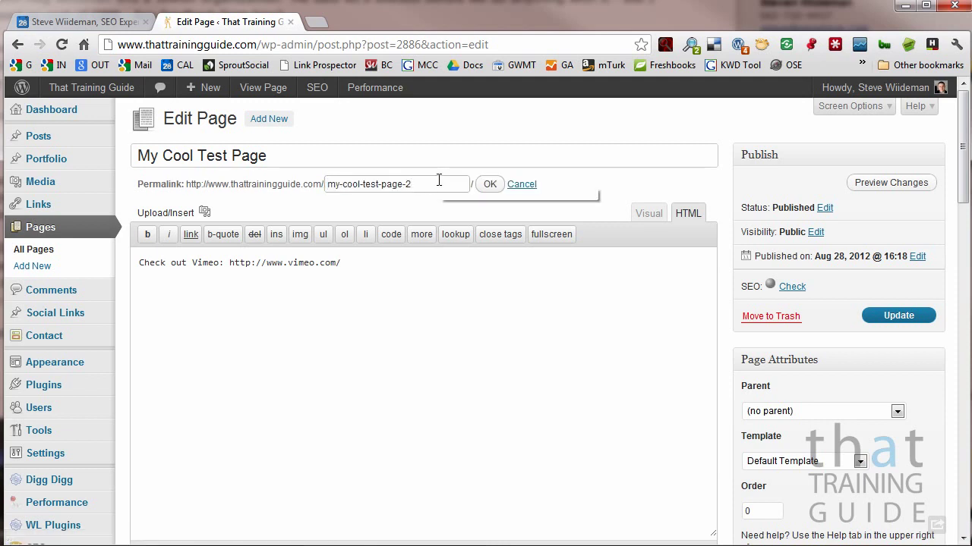
{"action": "key", "text": "BackSpace"}
{"action": "key", "text": "BackSpace"}
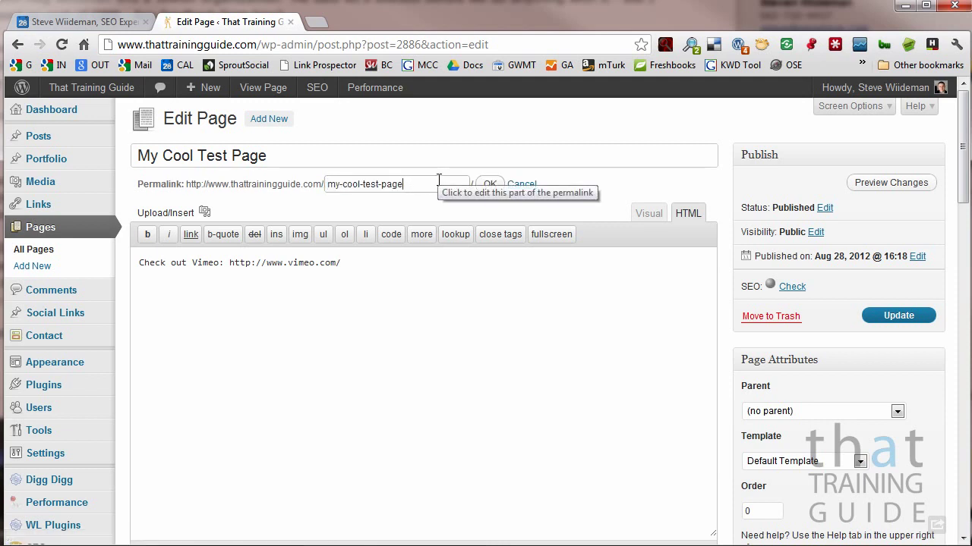
{"action": "left_click", "coordinate": [488, 185]}
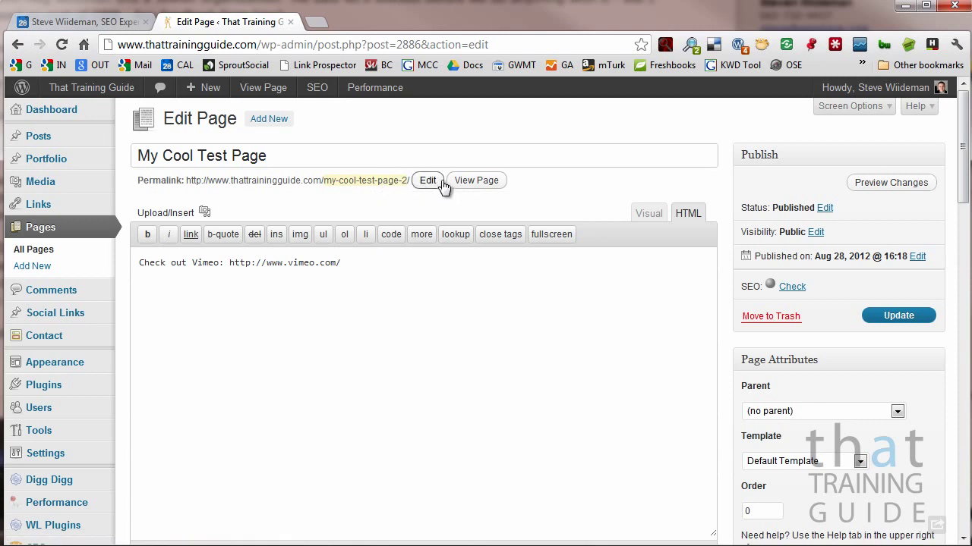
{"action": "left_click", "coordinate": [427, 180]}
{"action": "left_click", "coordinate": [427, 183]}
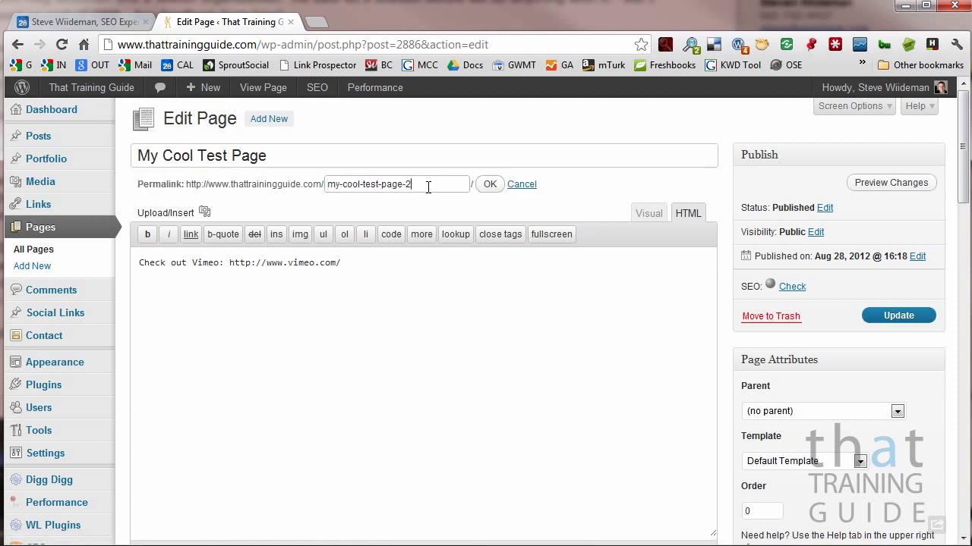
{"action": "key", "text": "BackSpace"}
{"action": "key", "text": "BackSpace"}
{"action": "left_click", "coordinate": [490, 185]}
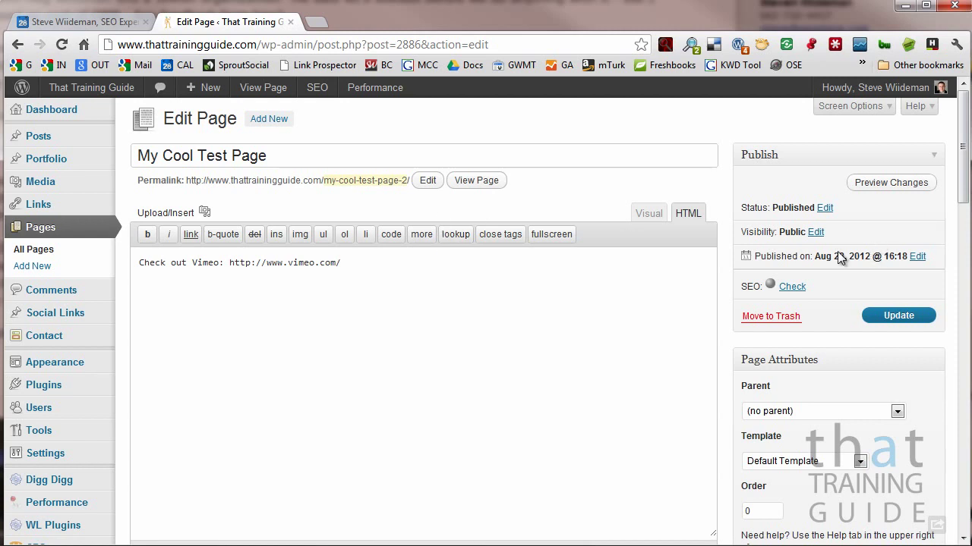
In the Pages Trash view, find My Cool Test Page and delete it permanently.
{"action": "left_click", "coordinate": [38, 253]}
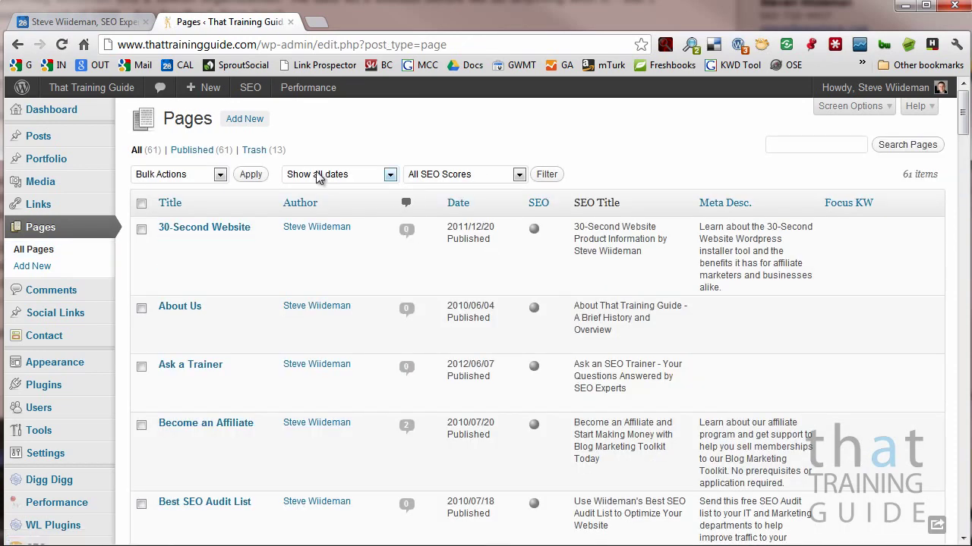
{"action": "left_click", "coordinate": [254, 151]}
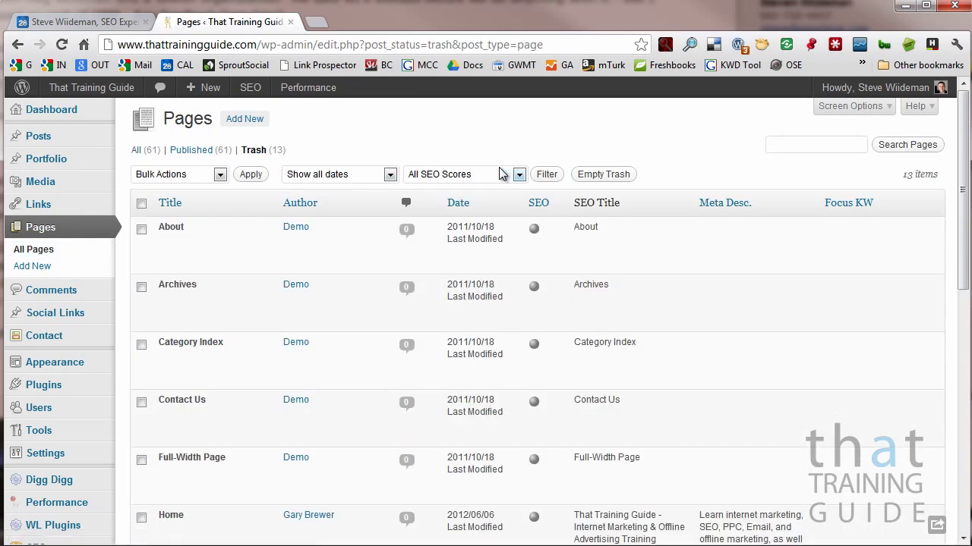
{"action": "key", "text": "ctrl+f"}
{"action": "type", "text": "my coo"}
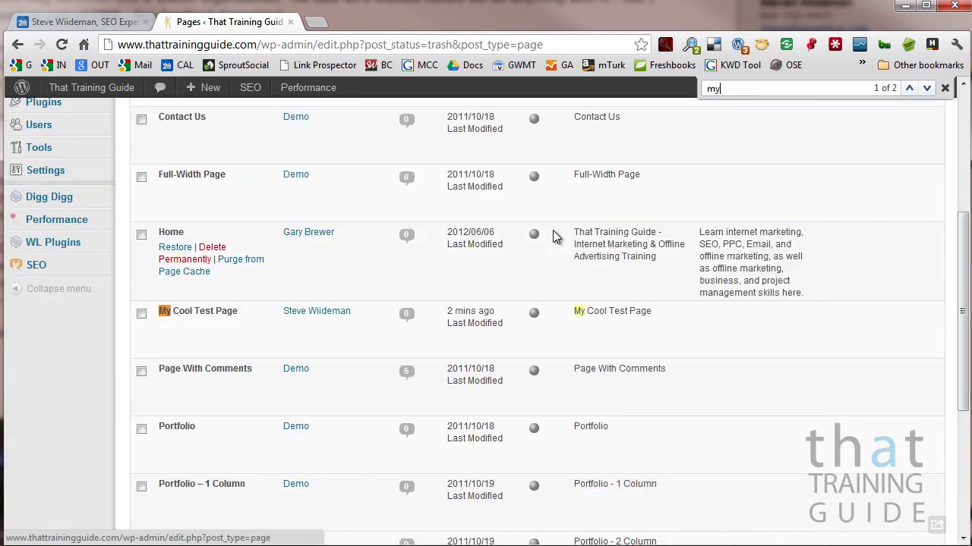
{"action": "mouse_move", "coordinate": [254, 341]}
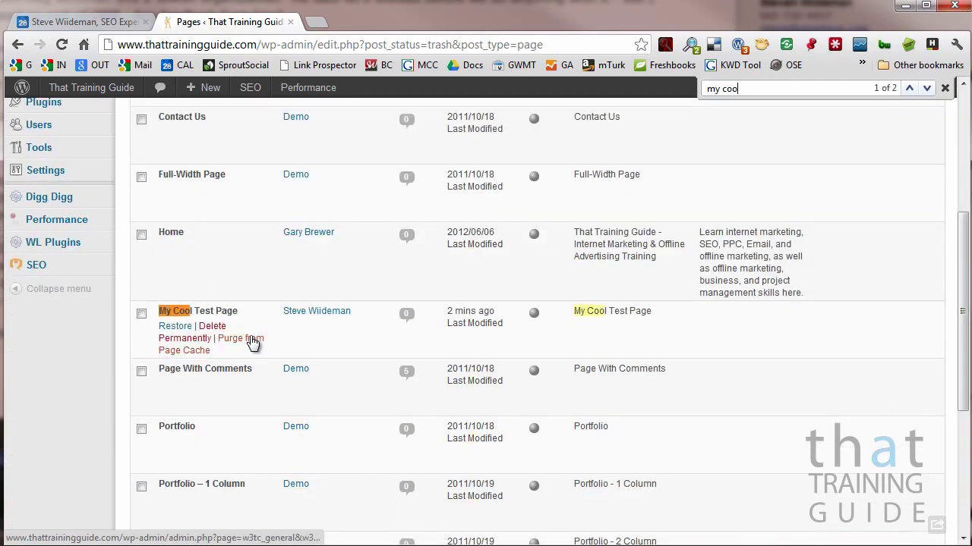
{"action": "left_click", "coordinate": [208, 329]}
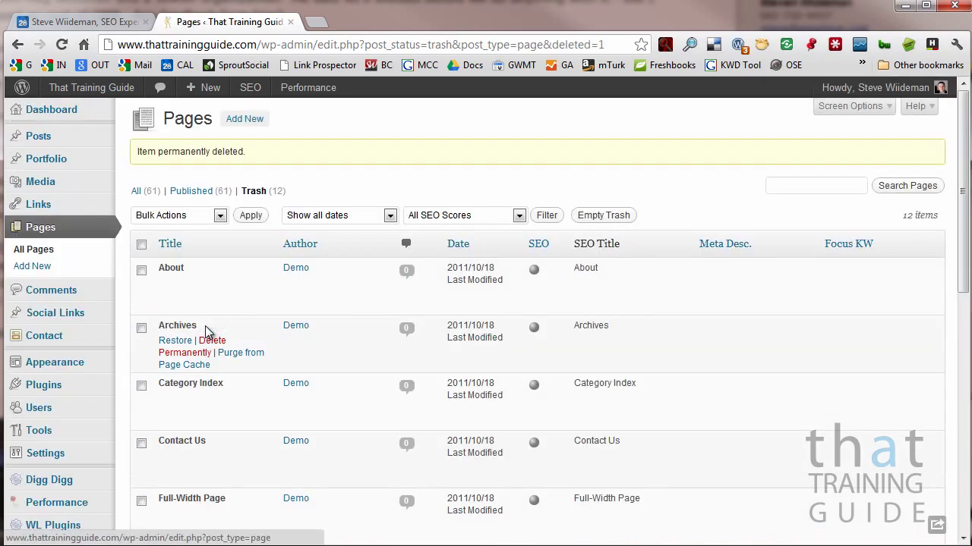
{"action": "left_click", "coordinate": [33, 250]}
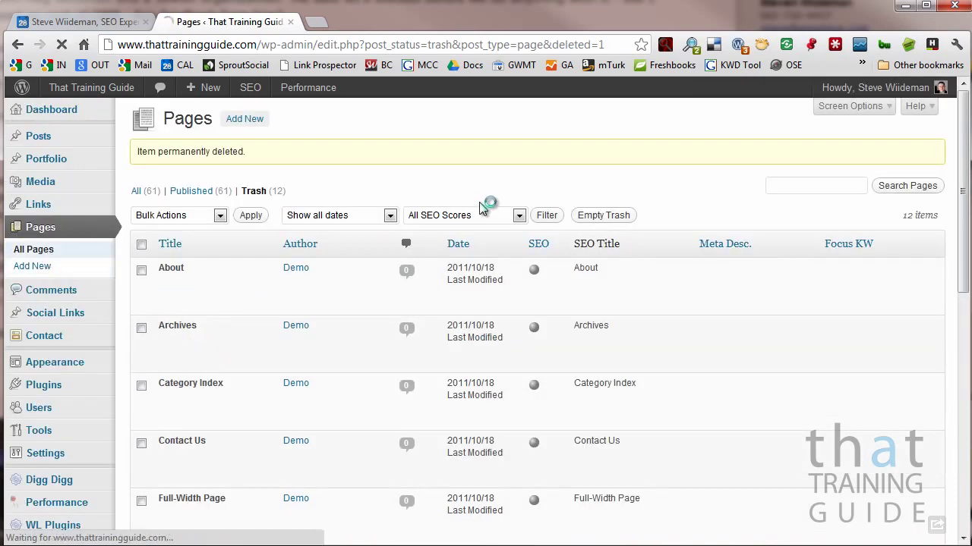
Edit My Cool Test Page's slug from my-cool-test-page-2 to my-cool-test-page and update the page.
{"action": "key", "text": "ctrl+f"}
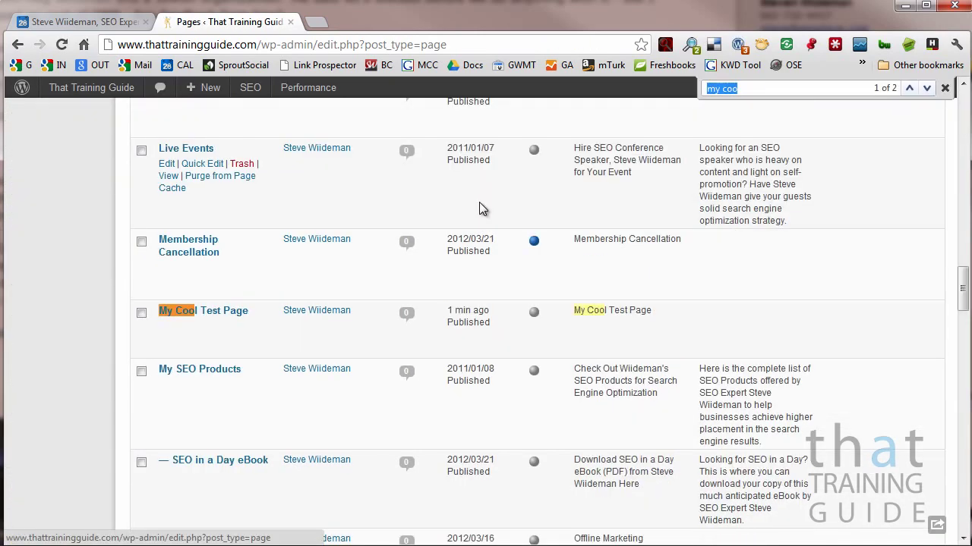
{"action": "left_click", "coordinate": [167, 327]}
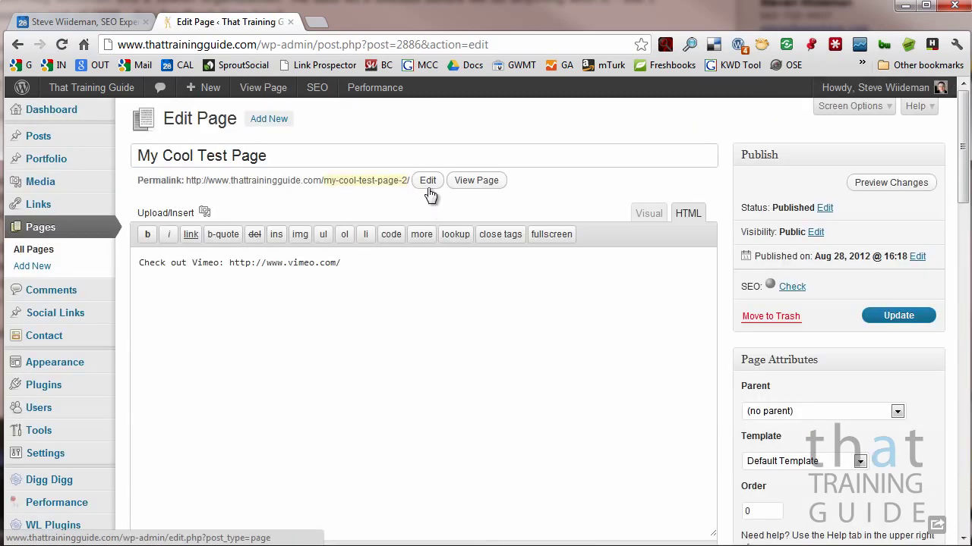
{"action": "left_click", "coordinate": [427, 180]}
{"action": "left_click", "coordinate": [430, 183]}
{"action": "key", "text": "BackSpace"}
{"action": "key", "text": "BackSpace"}
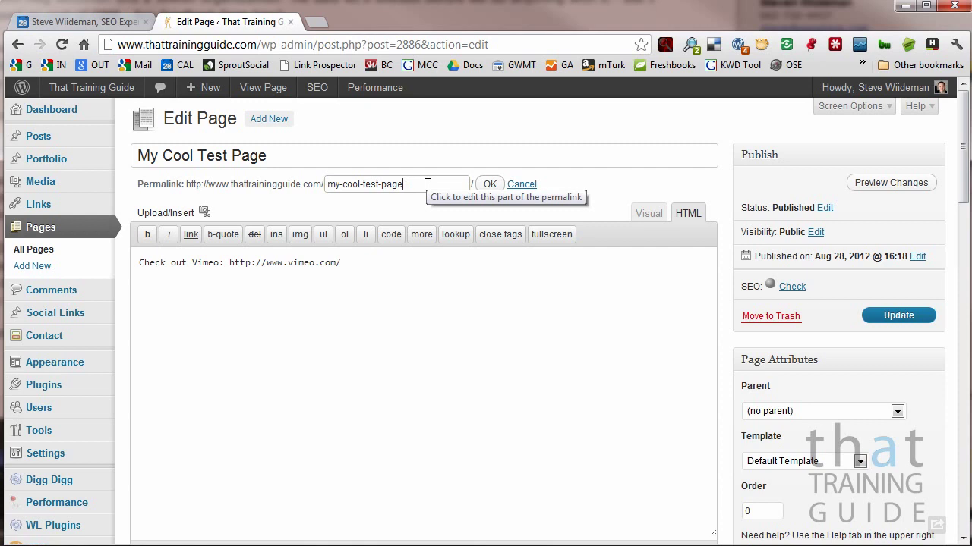
{"action": "left_click", "coordinate": [490, 184]}
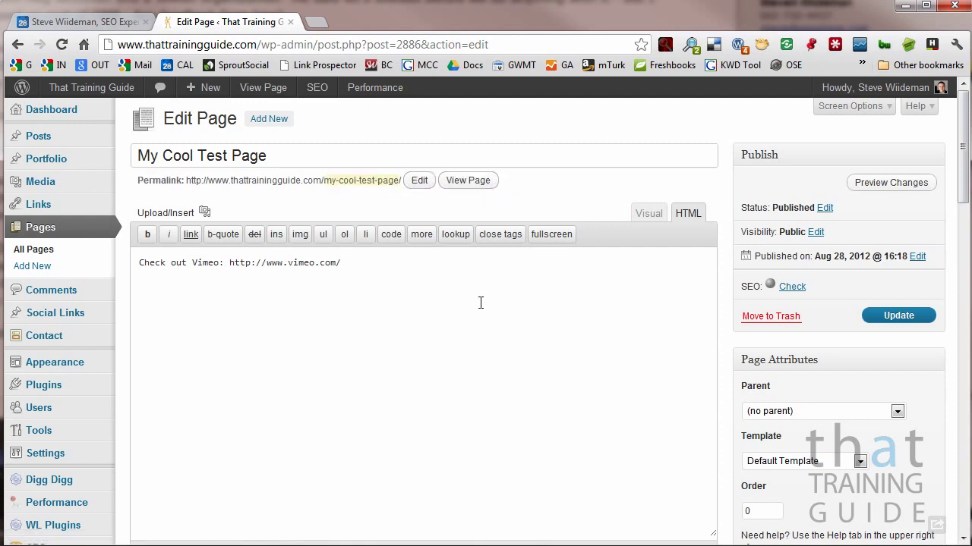
{"action": "left_click", "coordinate": [889, 319]}
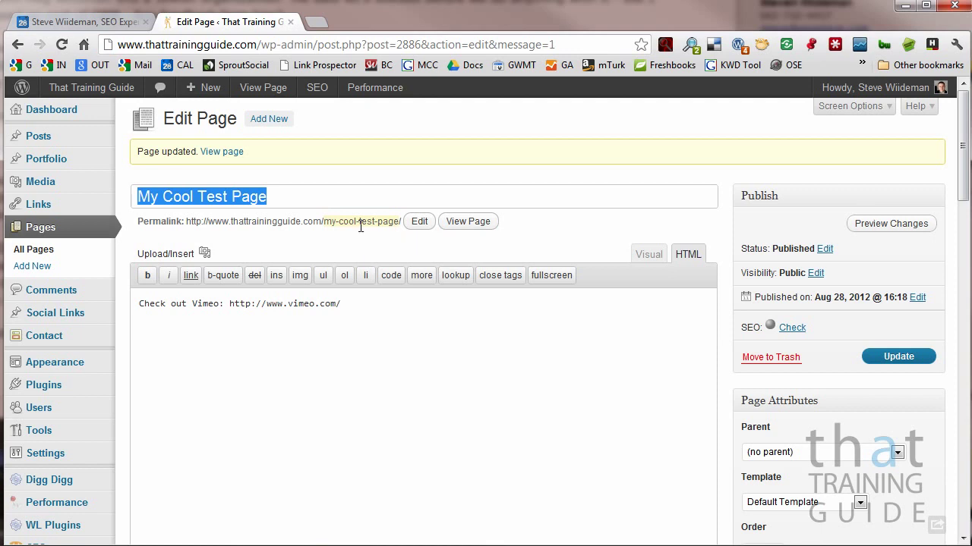
{"action": "mouse_move", "coordinate": [53, 144]}
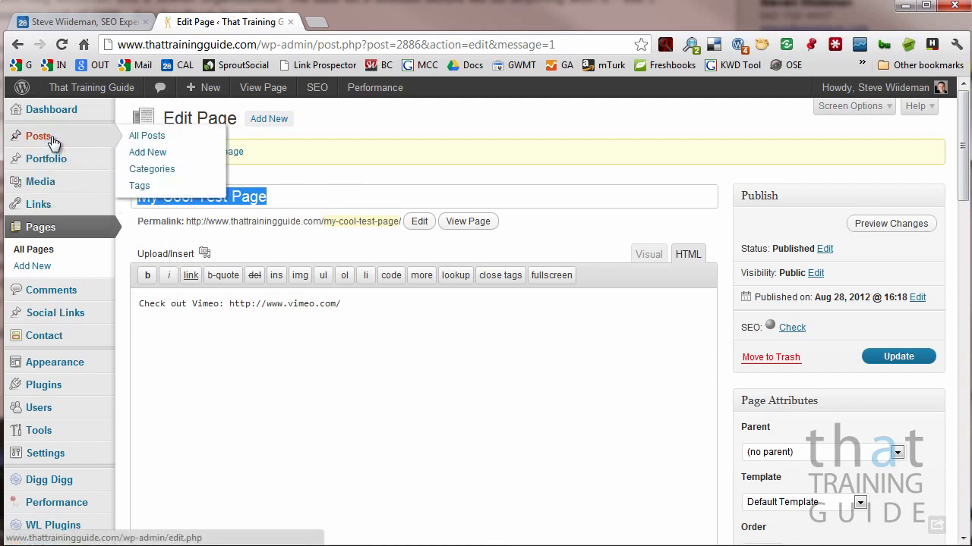